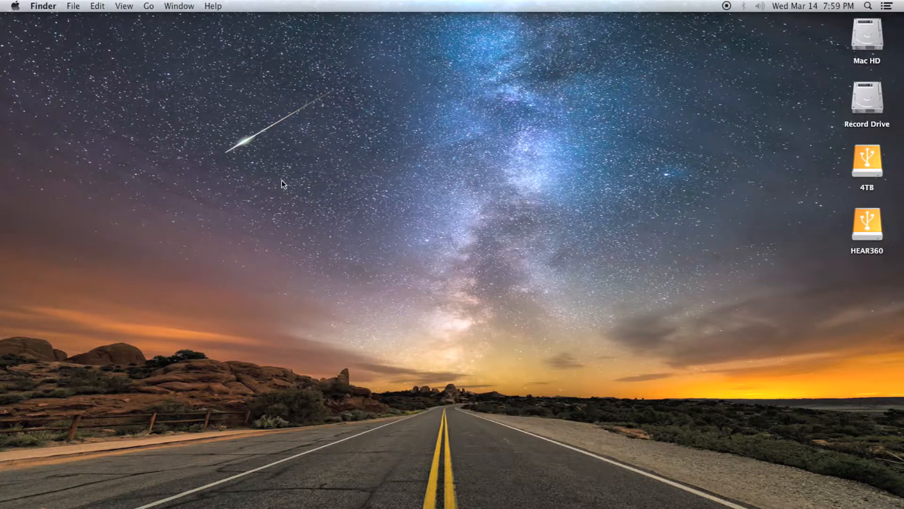
- Launch the H360 Encode app from the HEAR360 folder in Applications
{"action": "key", "text": "Right"}
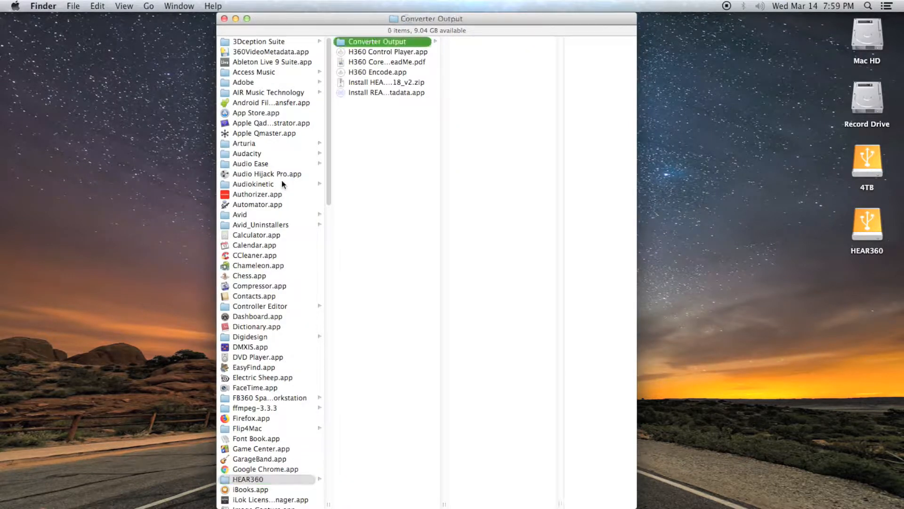
{"action": "key", "text": "Down"}
{"action": "key", "text": "Down"}
{"action": "key", "text": "Down"}
{"action": "key", "text": "super+o"}
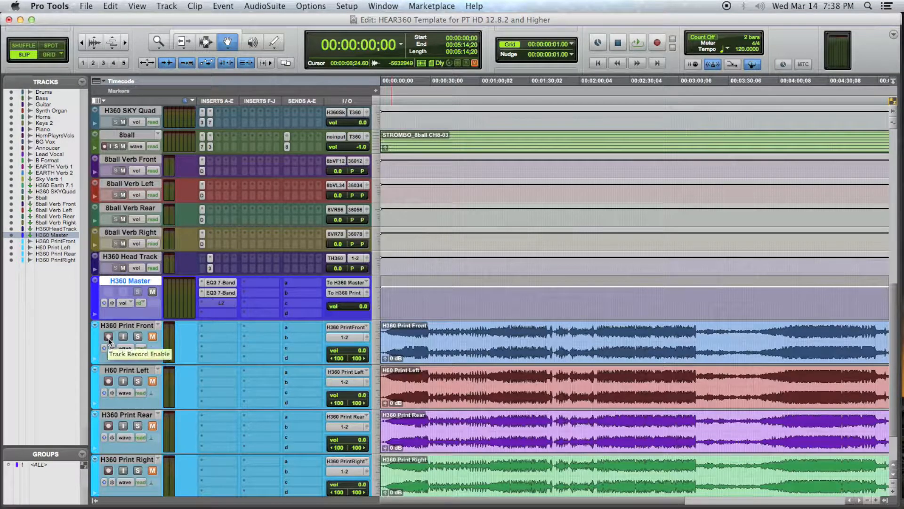
{"action": "key", "text": "super+Tab"}
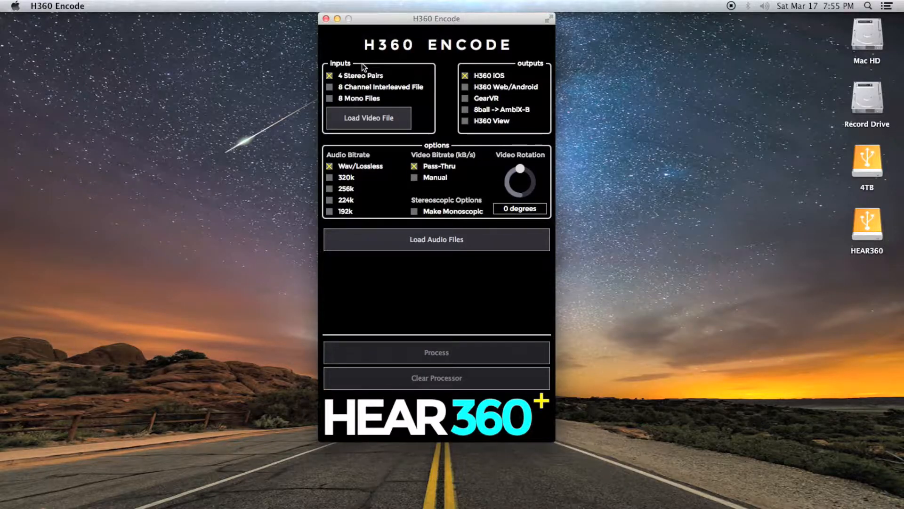
- Try the 8 Channel Interleaved File and 8 Mono Files inputs, then return to 4 Stereo Pairs with the H360 iOS output
{"action": "left_click", "coordinate": [329, 87]}
{"action": "left_click", "coordinate": [330, 100]}
{"action": "left_click", "coordinate": [330, 75]}
{"action": "left_click", "coordinate": [465, 76]}
- Try the 320k and 192k audio bitrates, and set the audio bitrate back to Wav/Lossless
{"action": "left_click", "coordinate": [330, 177]}
{"action": "left_click", "coordinate": [329, 211]}
{"action": "left_click", "coordinate": [330, 168]}
- Try the Manual video bitrate and return to Pass-Thru, then turn the Video Rotation dial and reset it to 0 degrees
{"action": "left_click", "coordinate": [414, 178]}
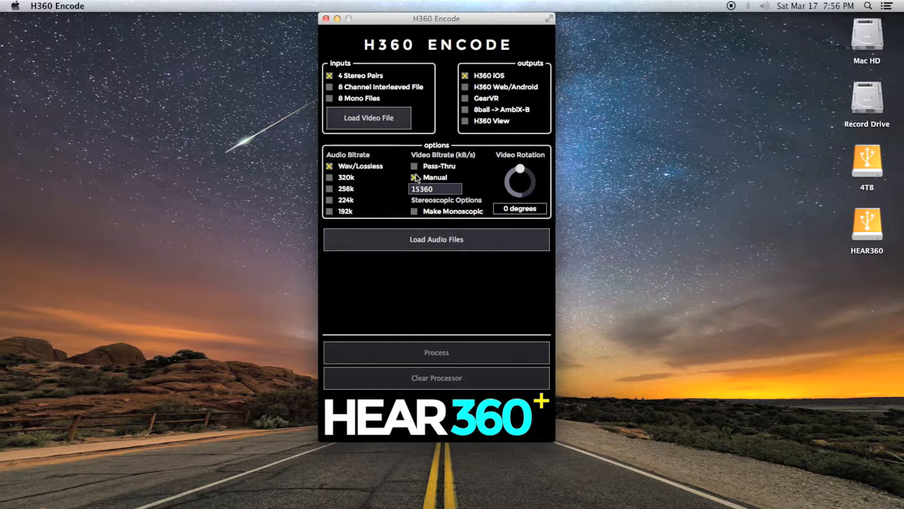
{"action": "left_click", "coordinate": [416, 165]}
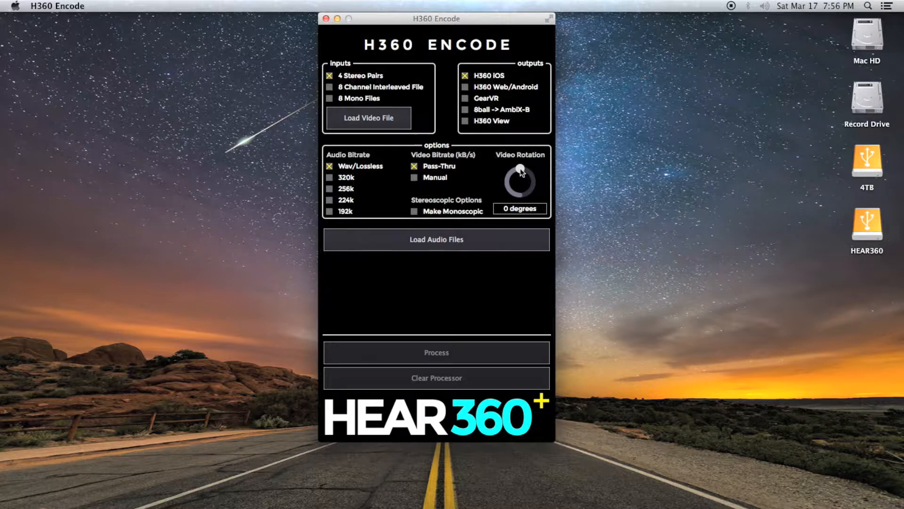
{"action": "left_click_drag", "start_coordinate": [520, 168], "coordinate": [514, 210]}
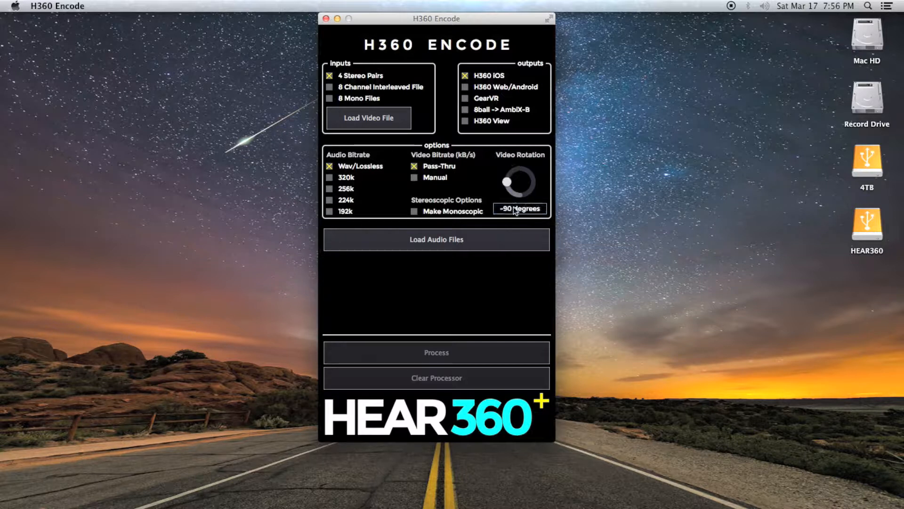
{"action": "double_click", "coordinate": [507, 182]}
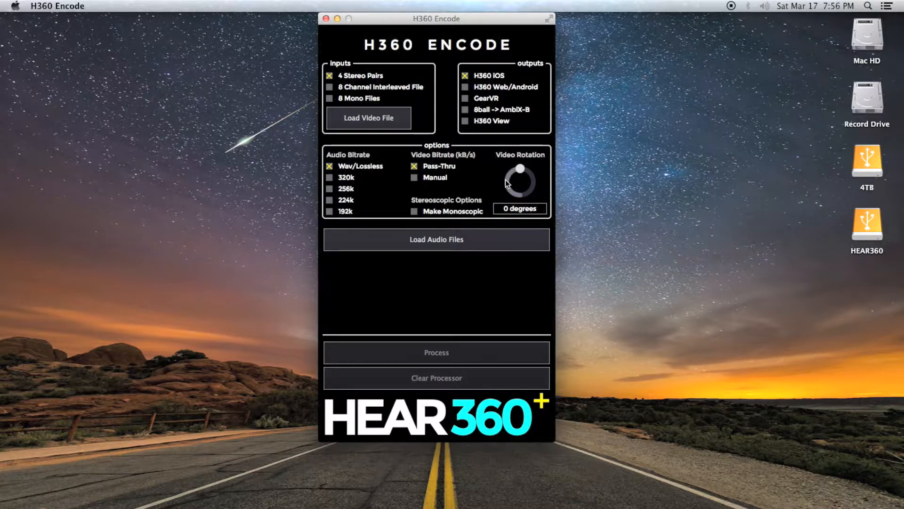
- Try the H360 Web/Android output with a 224k audio bitrate, and toggle Make Monoscopic on and off
{"action": "left_click", "coordinate": [464, 86]}
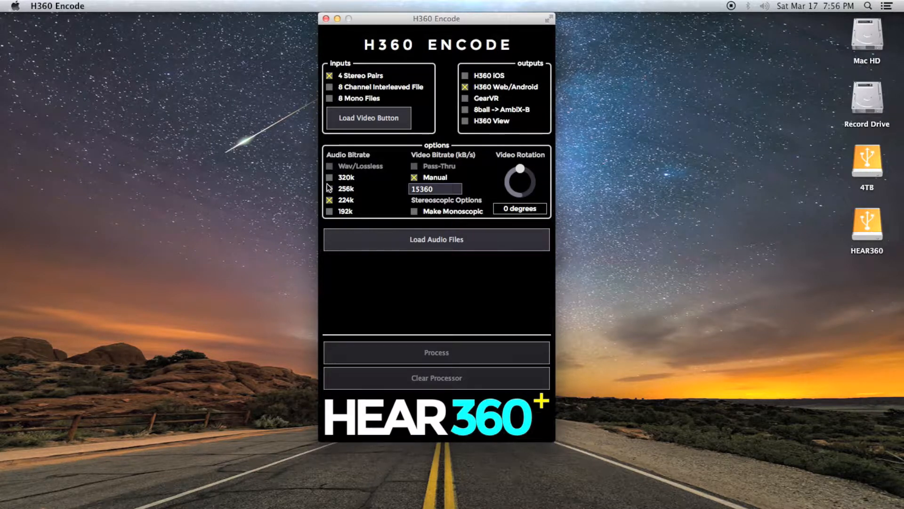
{"action": "left_click", "coordinate": [329, 199]}
{"action": "left_click", "coordinate": [414, 212]}
{"action": "left_click", "coordinate": [414, 211]}
- Select the GearVR output and try its Manual and Pass-Thru video bitrates, Make Monoscopic option and Video Rotation dial
{"action": "left_click", "coordinate": [469, 100]}
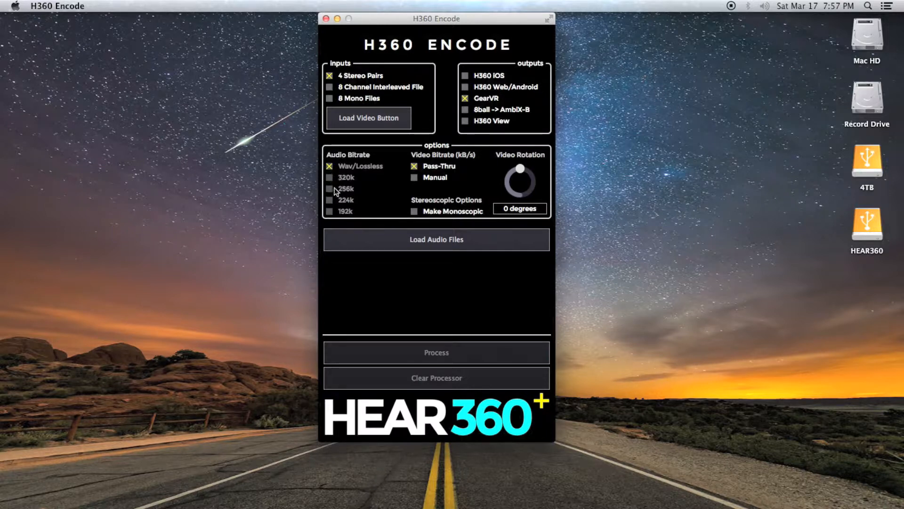
{"action": "left_click", "coordinate": [431, 179]}
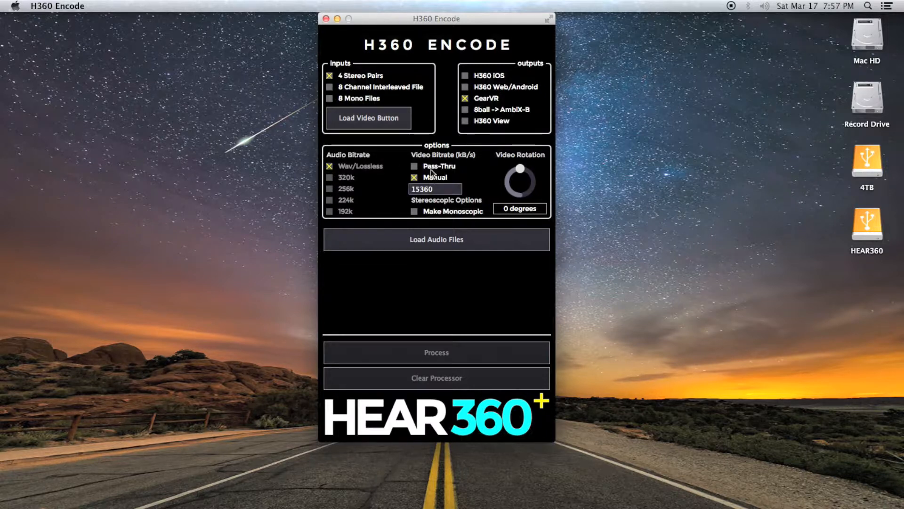
{"action": "left_click", "coordinate": [433, 166]}
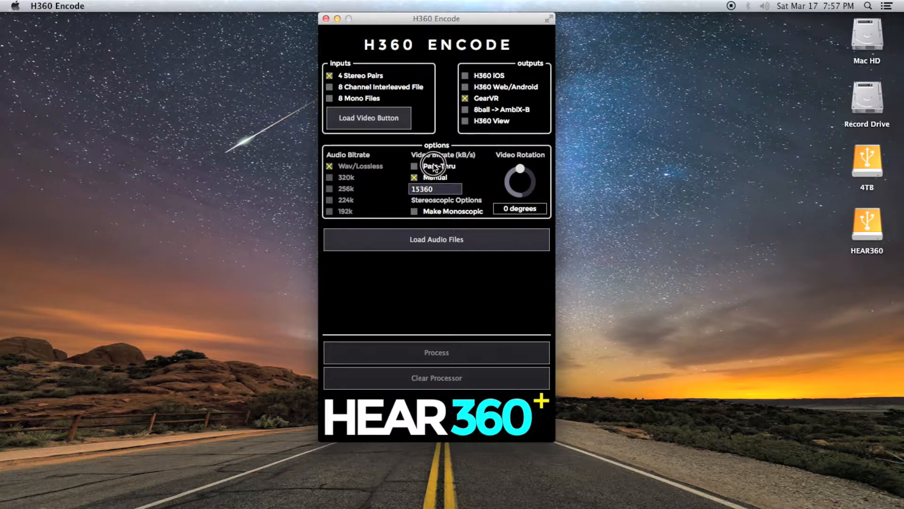
{"action": "left_click", "coordinate": [415, 212]}
{"action": "left_click", "coordinate": [414, 212]}
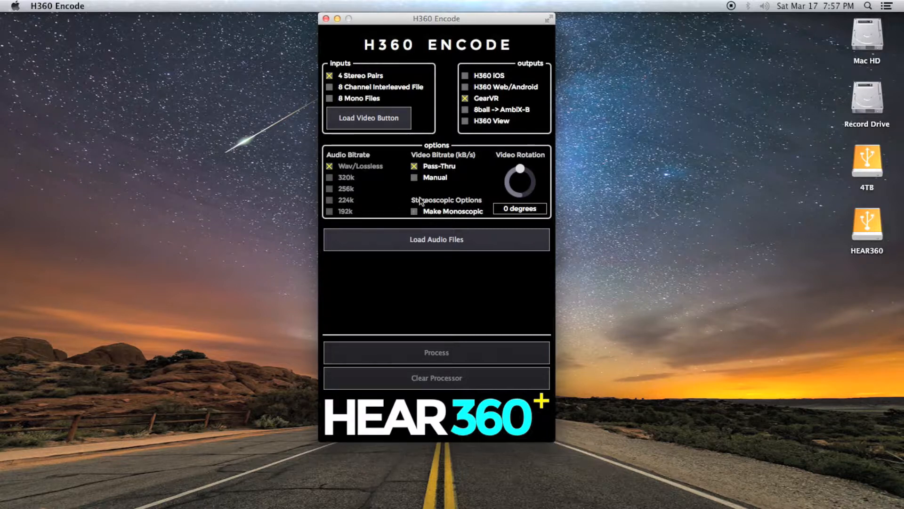
{"action": "mouse_move", "coordinate": [519, 168]}
{"action": "left_mouse_down"}
{"action": "mouse_move", "coordinate": [529, 174]}
{"action": "mouse_move", "coordinate": [509, 179]}
{"action": "left_mouse_up"}
- Try the 8ball -> AmbiX-B output, toggling Make FUMA and Corrective EQ on and off
{"action": "left_click", "coordinate": [476, 109]}
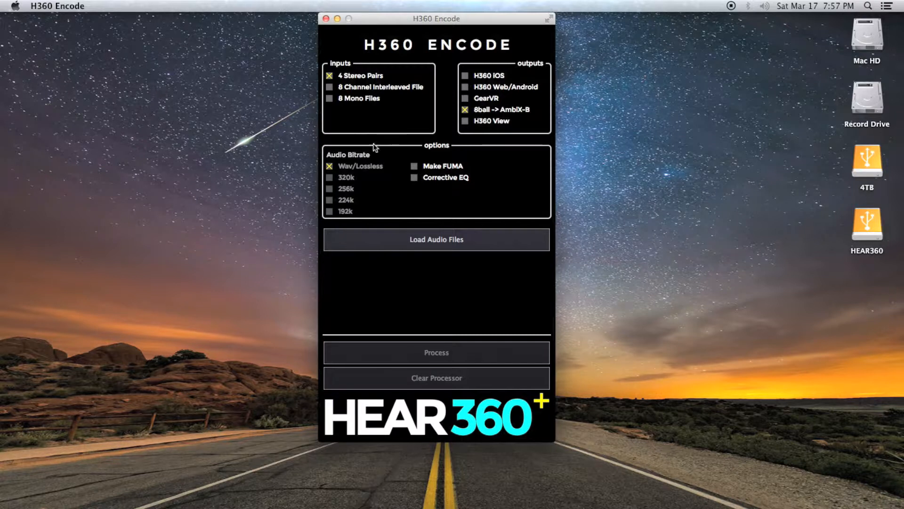
{"action": "left_click", "coordinate": [414, 167]}
{"action": "left_click", "coordinate": [414, 168]}
{"action": "left_click", "coordinate": [414, 179]}
{"action": "left_click", "coordinate": [414, 179]}
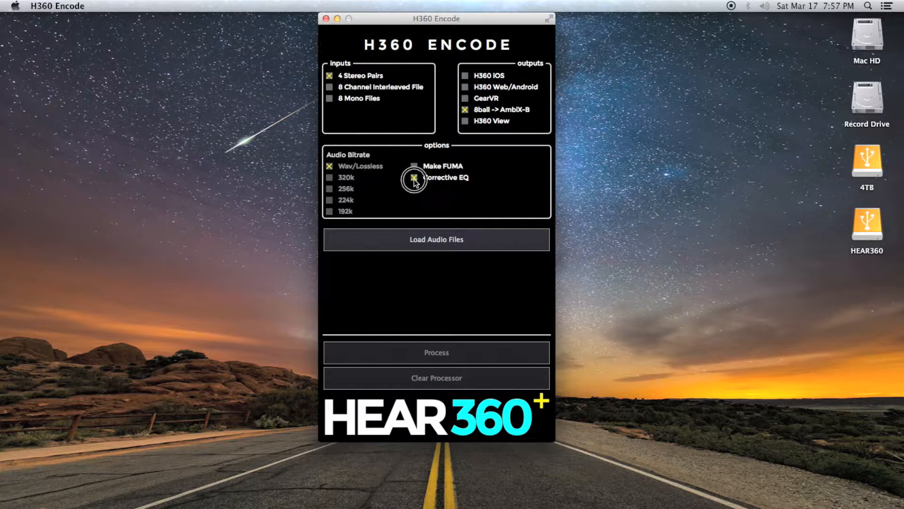
- Select the H360 View output and pan around the 360 concert video in ProtoolsVRPlayer
{"action": "left_click", "coordinate": [465, 121]}
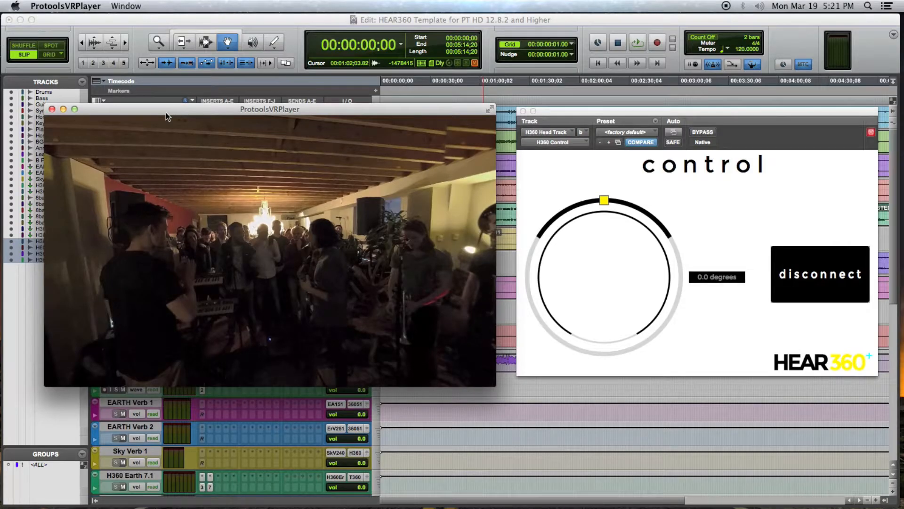
{"action": "left_click_drag", "start_coordinate": [238, 239], "coordinate": [161, 232]}
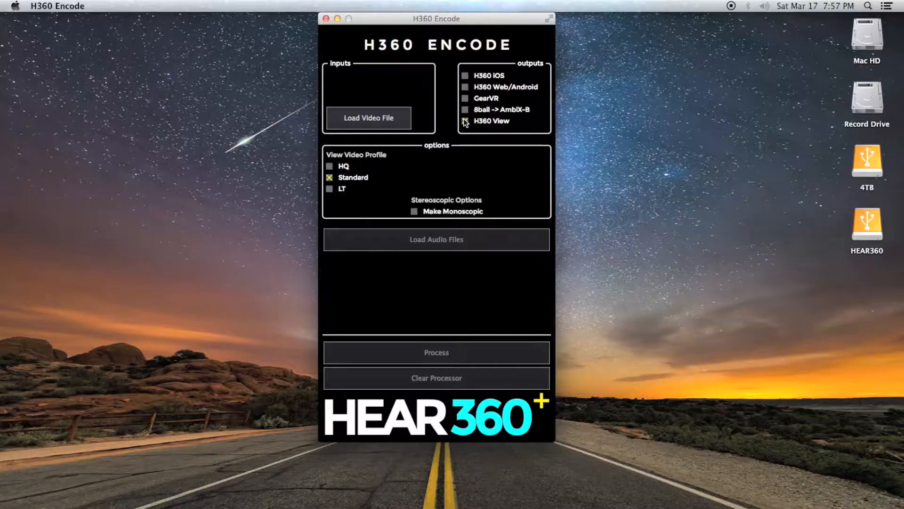
{"action": "left_click", "coordinate": [466, 121]}
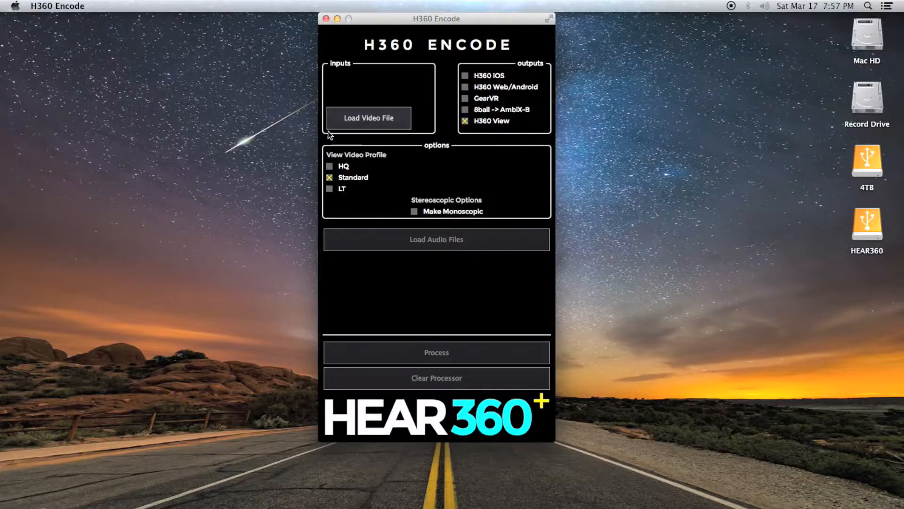
- Try the HQ view video profile, return to Standard, and toggle Make Monoscopic on and off
{"action": "left_click", "coordinate": [330, 167]}
{"action": "left_click", "coordinate": [329, 178]}
{"action": "left_click", "coordinate": [329, 177]}
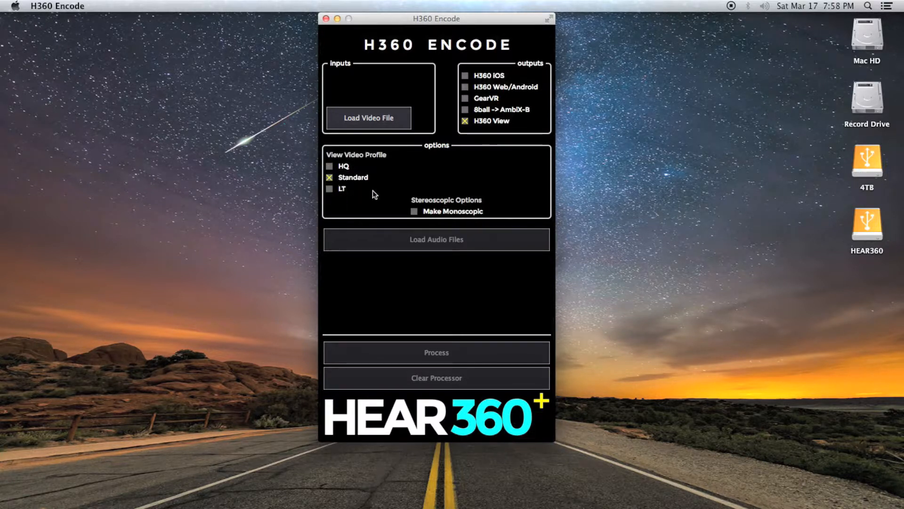
{"action": "left_click", "coordinate": [414, 211]}
{"action": "left_click", "coordinate": [415, 211]}
- Set the output to GearVR and load STROMBO_SamsungGearVR.mp4 as the video file
{"action": "left_click", "coordinate": [467, 99]}
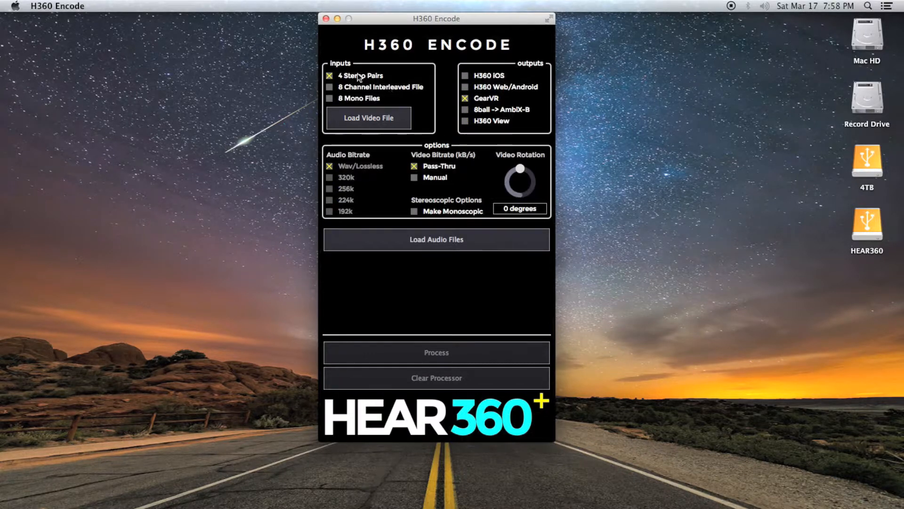
{"action": "left_click", "coordinate": [355, 118]}
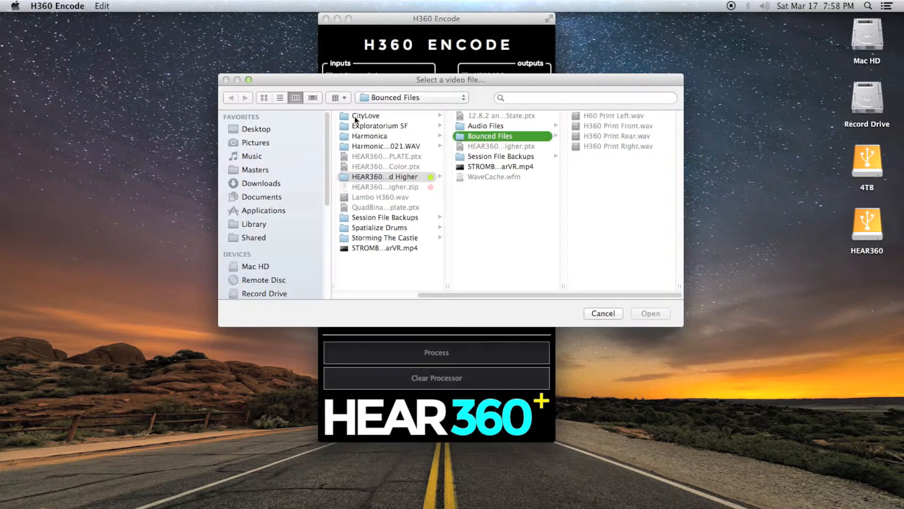
{"action": "left_click", "coordinate": [491, 166]}
{"action": "double_click", "coordinate": [490, 165]}
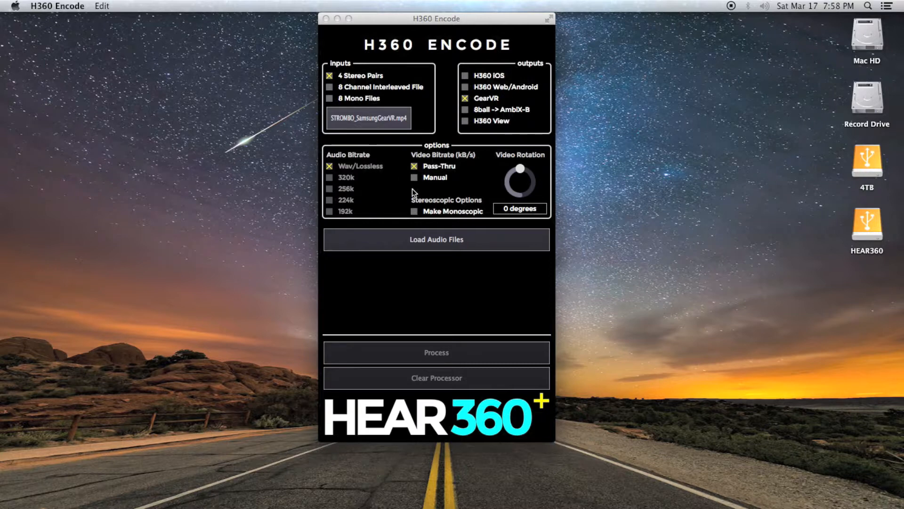
- Reveal the audio file slots, clear the processor, and load STROMBO_SamsungGearVR.mp4 as the video file again
{"action": "left_click", "coordinate": [412, 241]}
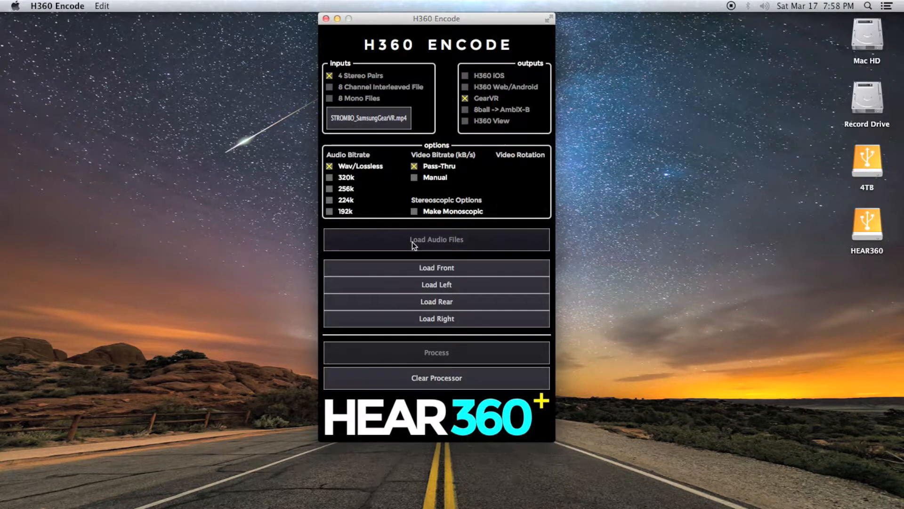
{"action": "left_click", "coordinate": [396, 373]}
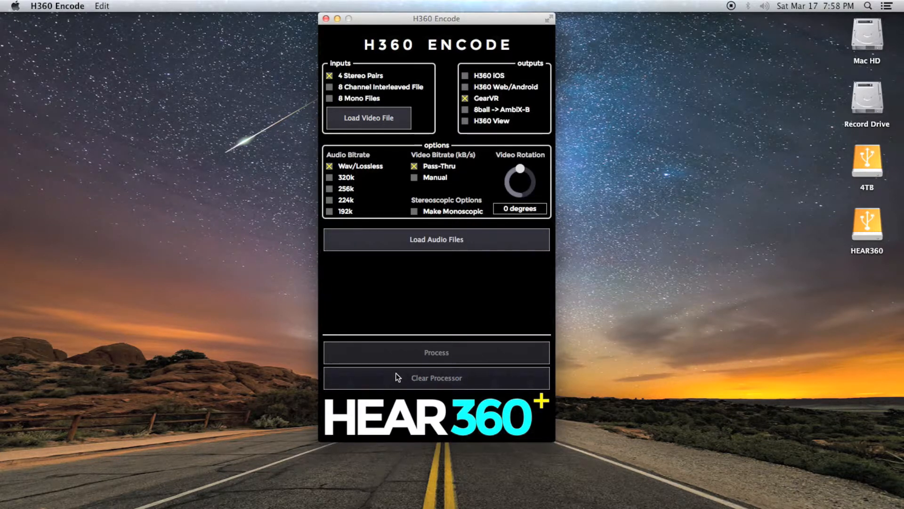
{"action": "left_click", "coordinate": [380, 116]}
{"action": "left_click", "coordinate": [508, 169]}
{"action": "left_click", "coordinate": [648, 312]}
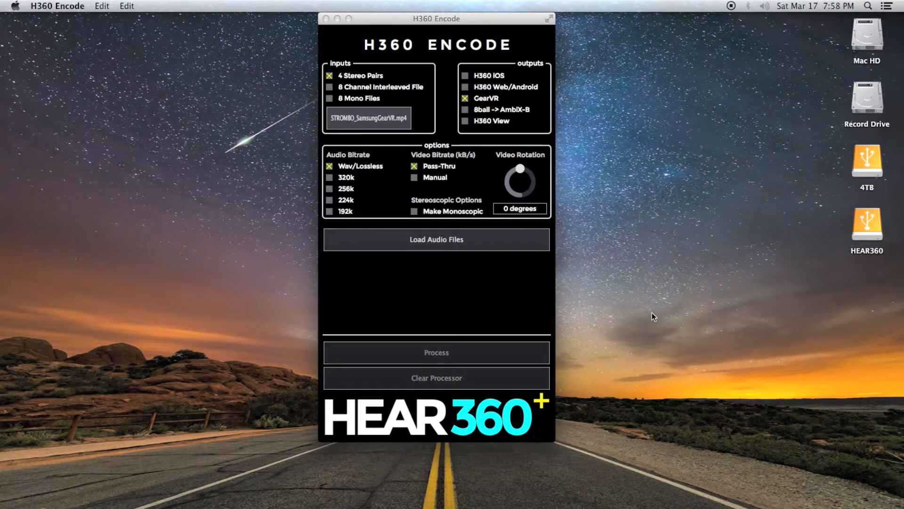
- Reveal the audio file slots and load H360 Print Front.wav from the Bounced Files folder as the front pair
{"action": "left_click", "coordinate": [468, 238]}
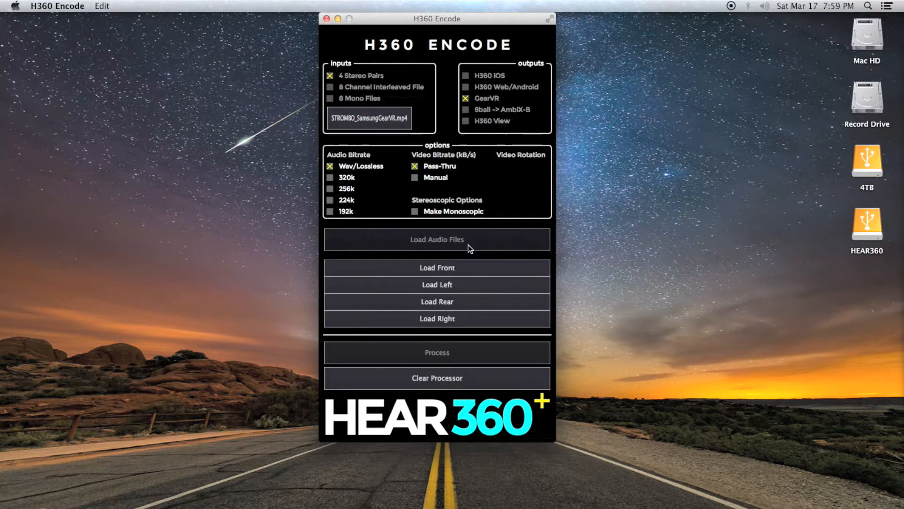
{"action": "left_click", "coordinate": [464, 267]}
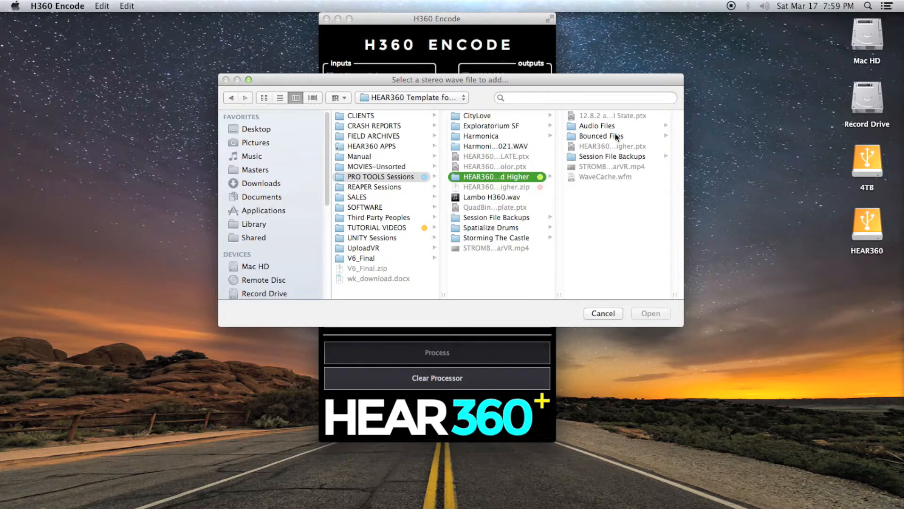
{"action": "left_click", "coordinate": [616, 135]}
{"action": "double_click", "coordinate": [616, 126]}
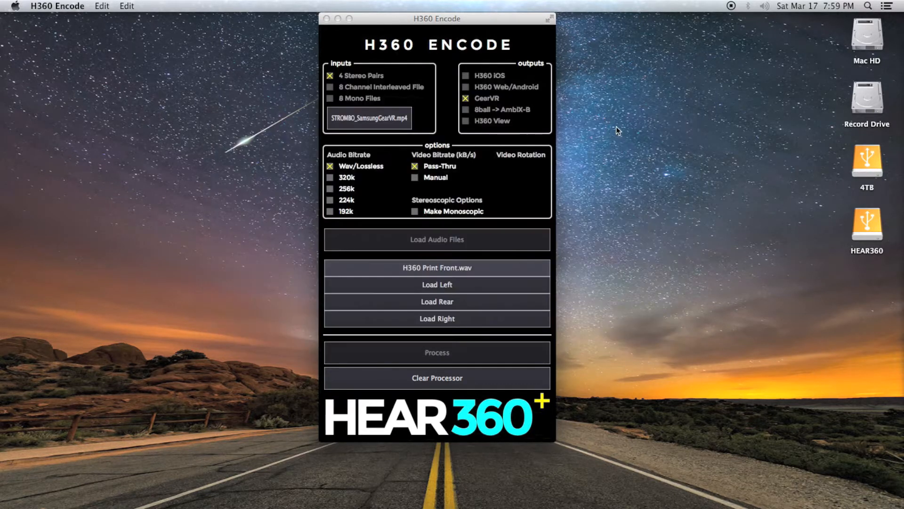
- Load H60 Print Left.wav, H360 Print Rear.wav and H360 Print Right.wav into the left, rear and right audio slots
{"action": "left_click", "coordinate": [506, 284]}
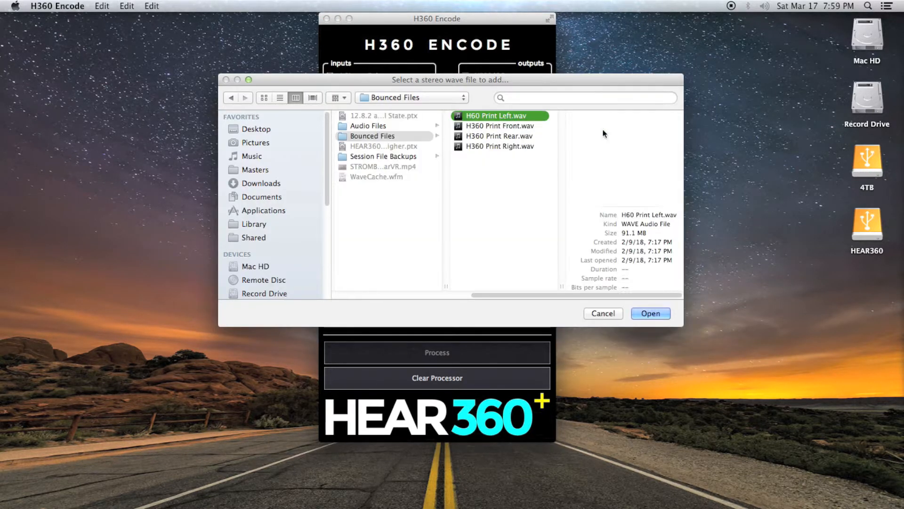
{"action": "key", "text": "Return"}
{"action": "left_click", "coordinate": [471, 300]}
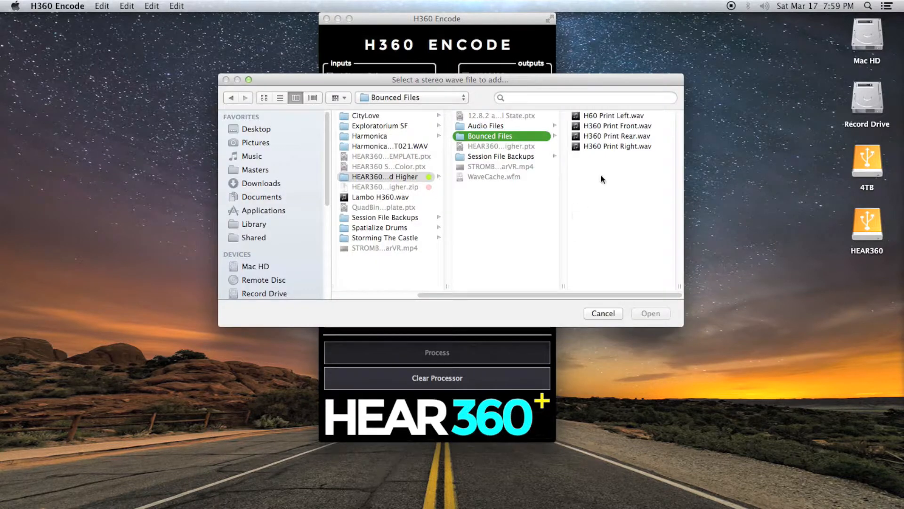
{"action": "left_click", "coordinate": [614, 136]}
{"action": "key", "text": "Return"}
{"action": "left_click", "coordinate": [471, 320]}
{"action": "double_click", "coordinate": [627, 147]}
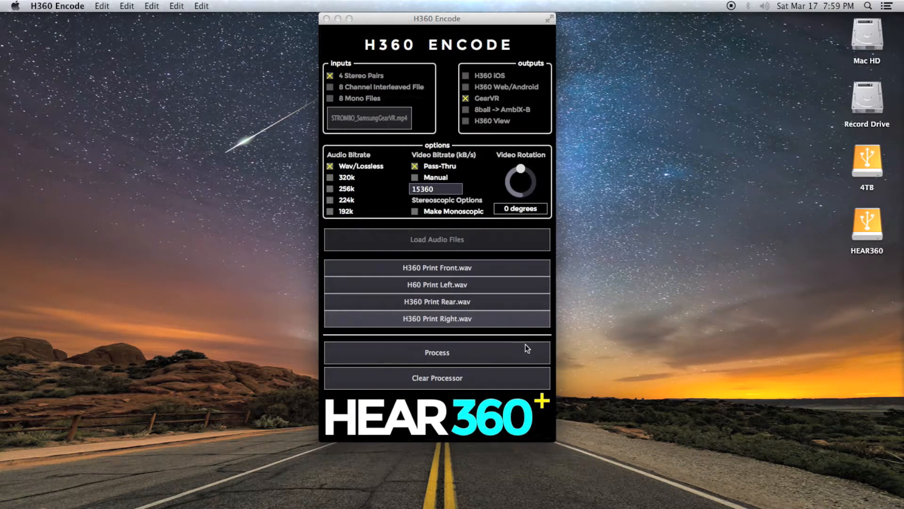
- Process the GearVR encode and save it to the Desktop as Hear360-LiveBandVideo
{"action": "left_click", "coordinate": [432, 357]}
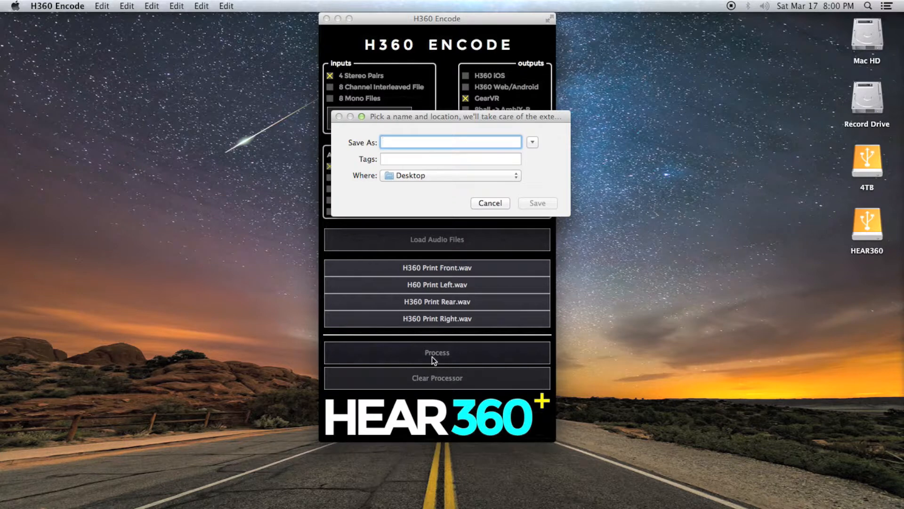
{"action": "type", "text": "Hear360-"}
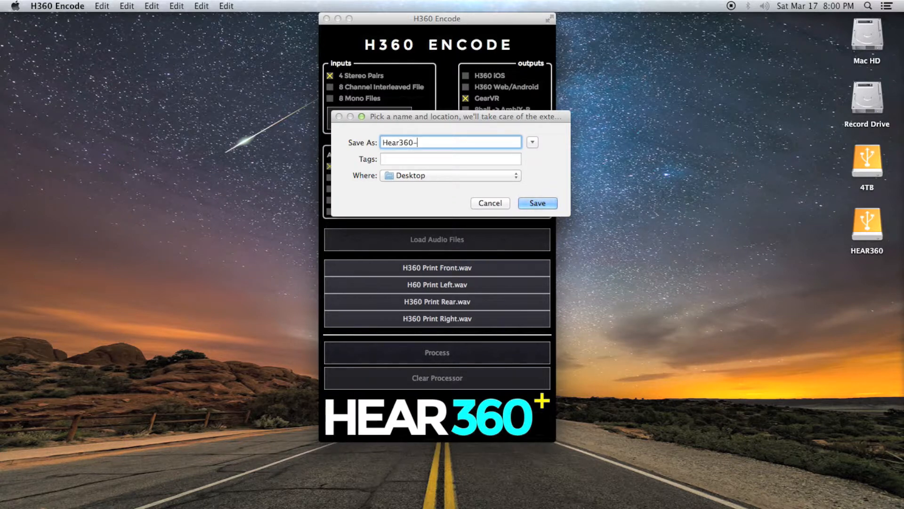
{"action": "type", "text": "LiveBandVideo"}
{"action": "key", "text": "Return"}
- Look around the 360 concert video in ProtoolsVRPlayer and select the exported Hear360-LiveBandVideo movie on the desktop
{"action": "left_click", "coordinate": [451, 496]}
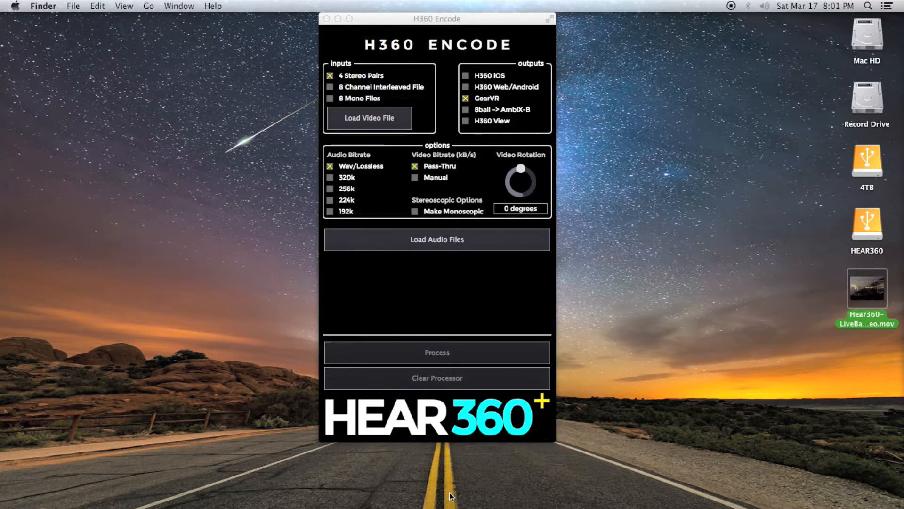
{"action": "mouse_move", "coordinate": [870, 284]}
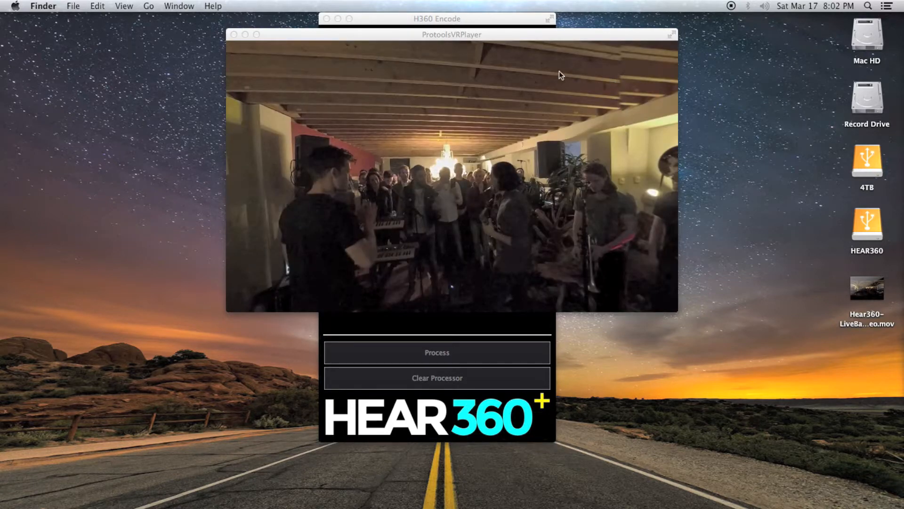
{"action": "left_click", "coordinate": [605, 101]}
{"action": "left_click_drag", "start_coordinate": [605, 100], "coordinate": [592, 83]}
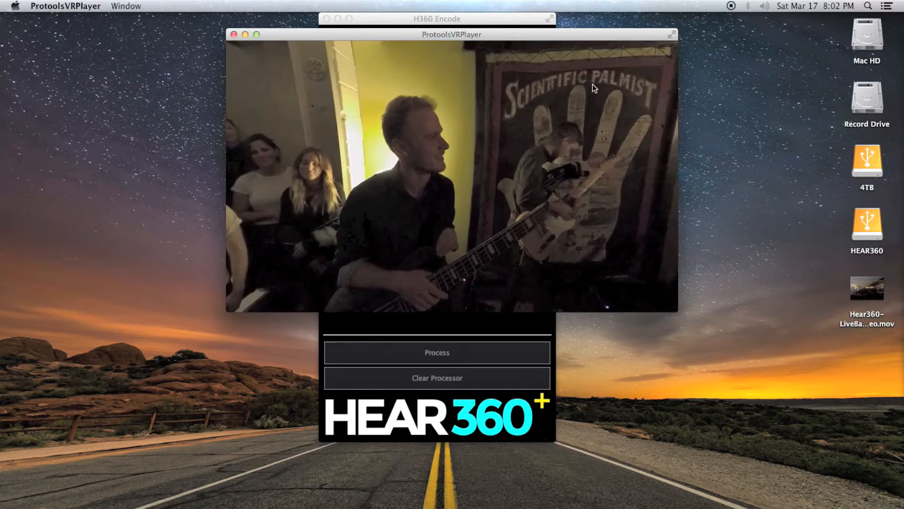
{"action": "left_click_drag", "start_coordinate": [377, 146], "coordinate": [580, 129]}
{"action": "left_click_drag", "start_coordinate": [340, 147], "coordinate": [568, 219]}
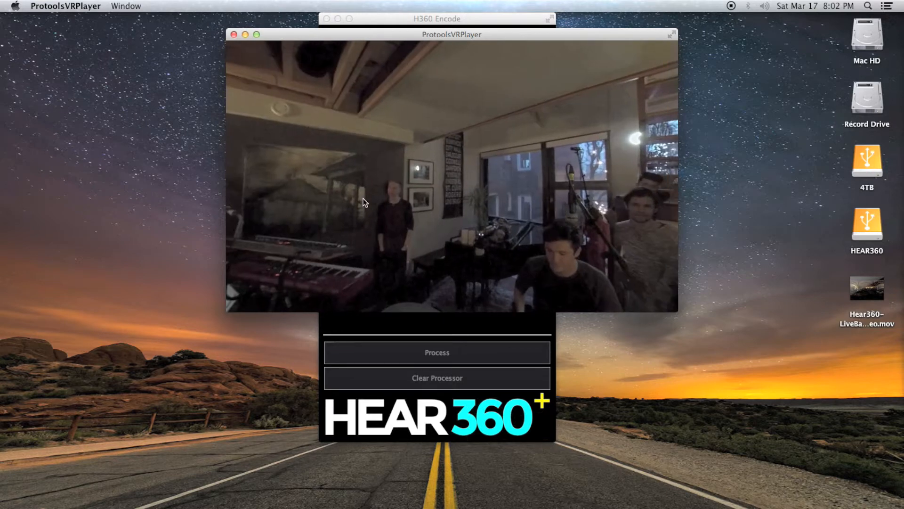
{"action": "left_click_drag", "start_coordinate": [361, 199], "coordinate": [589, 173]}
{"action": "left_click_drag", "start_coordinate": [421, 186], "coordinate": [561, 189]}
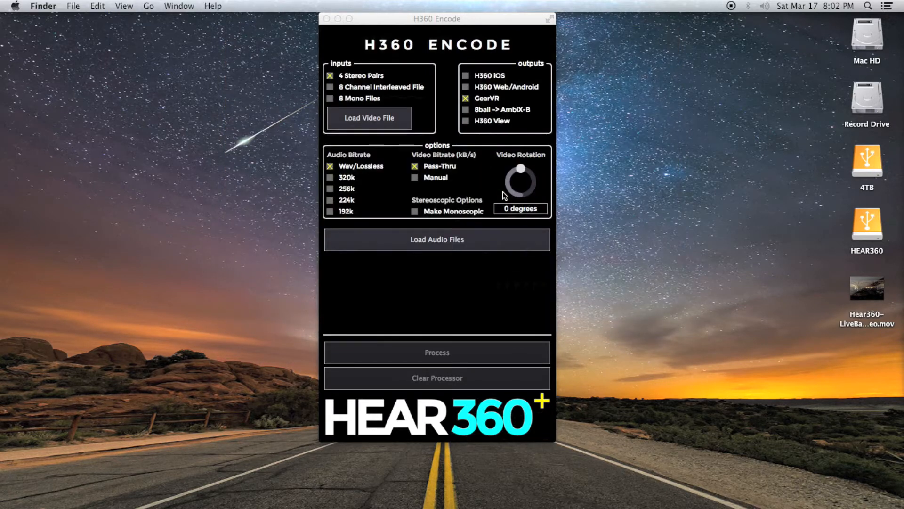
{"action": "left_click", "coordinate": [870, 283]}
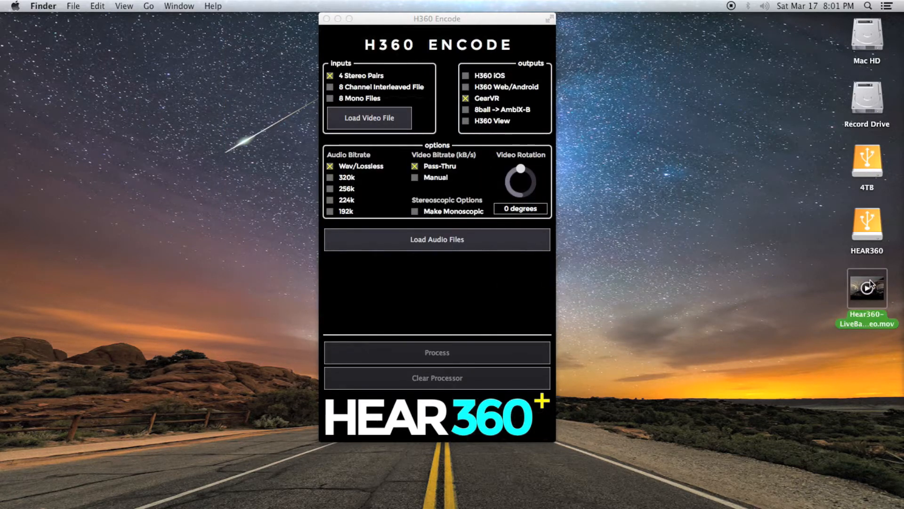